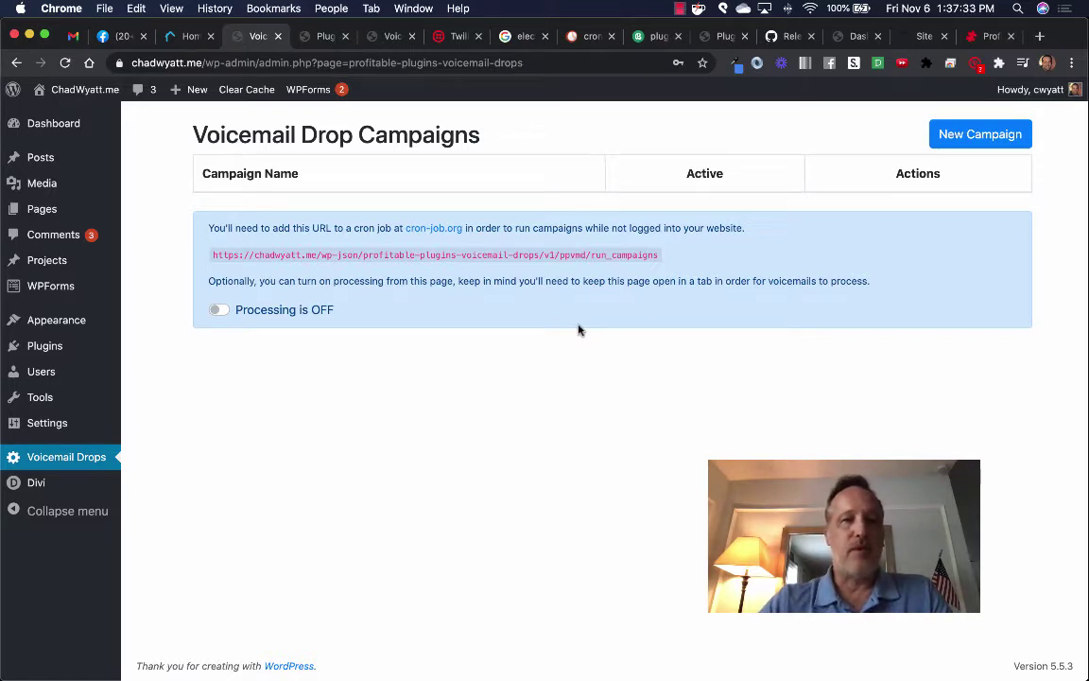
- Look up the account SID and auth token on the Twilio dashboard
left_click(455, 39)
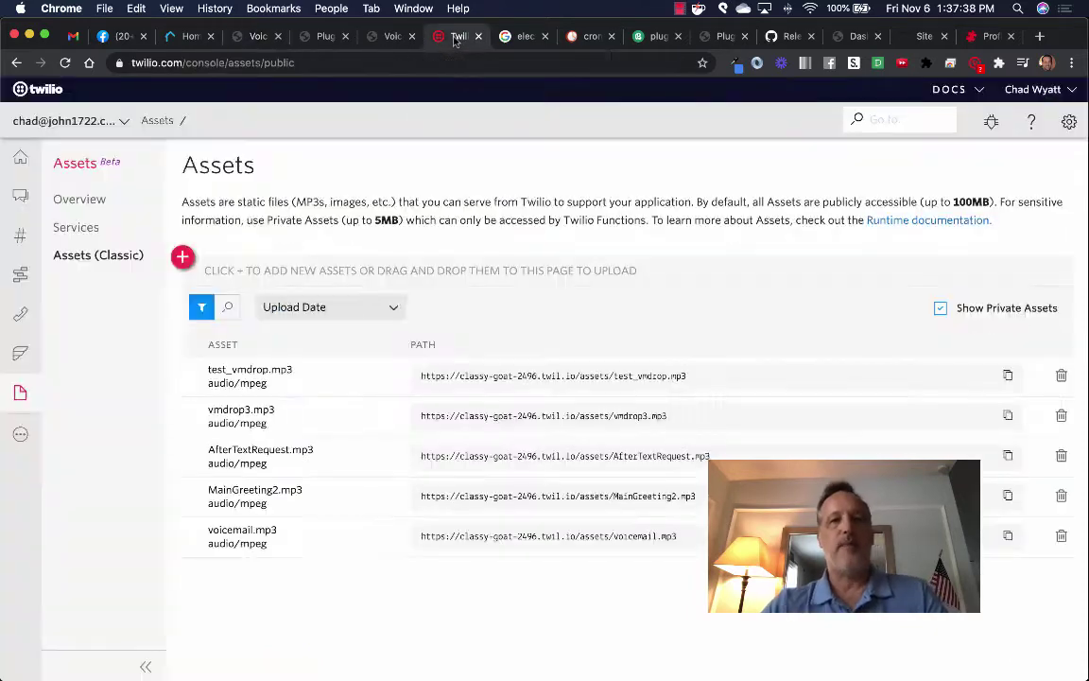
left_click(19, 168)
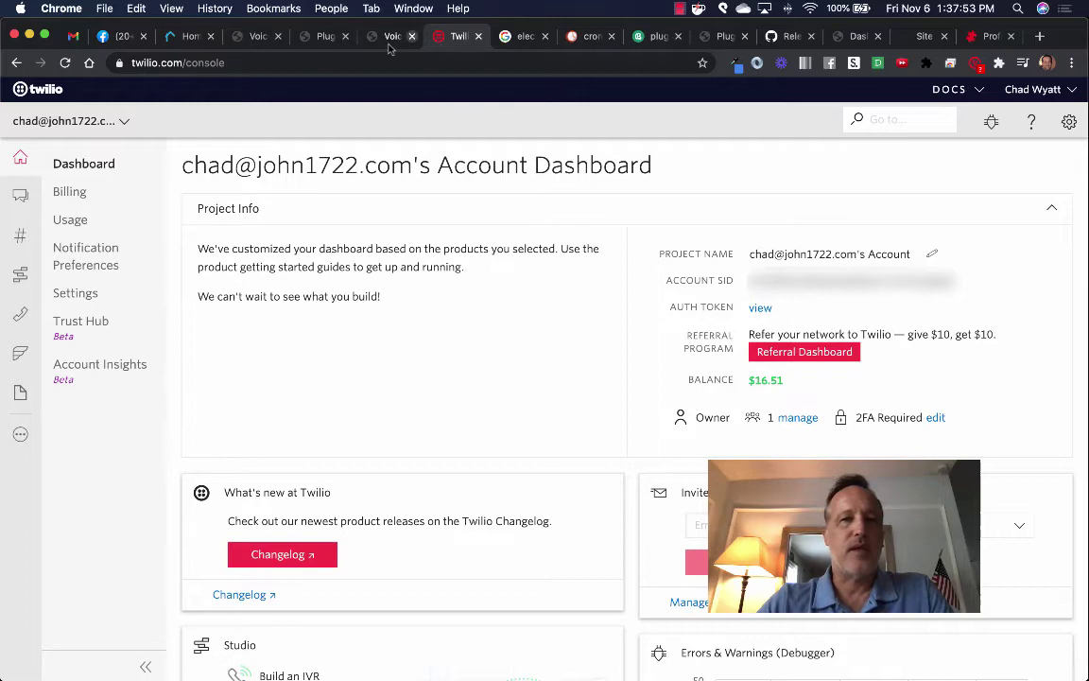
left_click(253, 36)
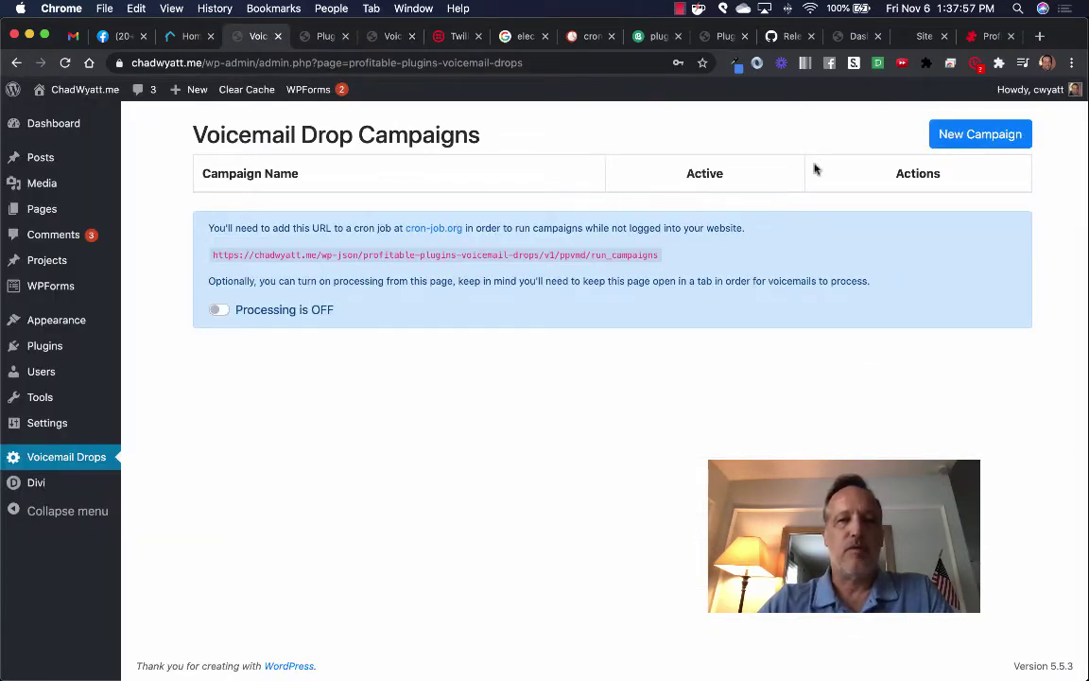
- Create a new voicemail drop campaign named 'Test 004' with the Twilio SID and token
left_click(964, 136)
left_click(388, 196)
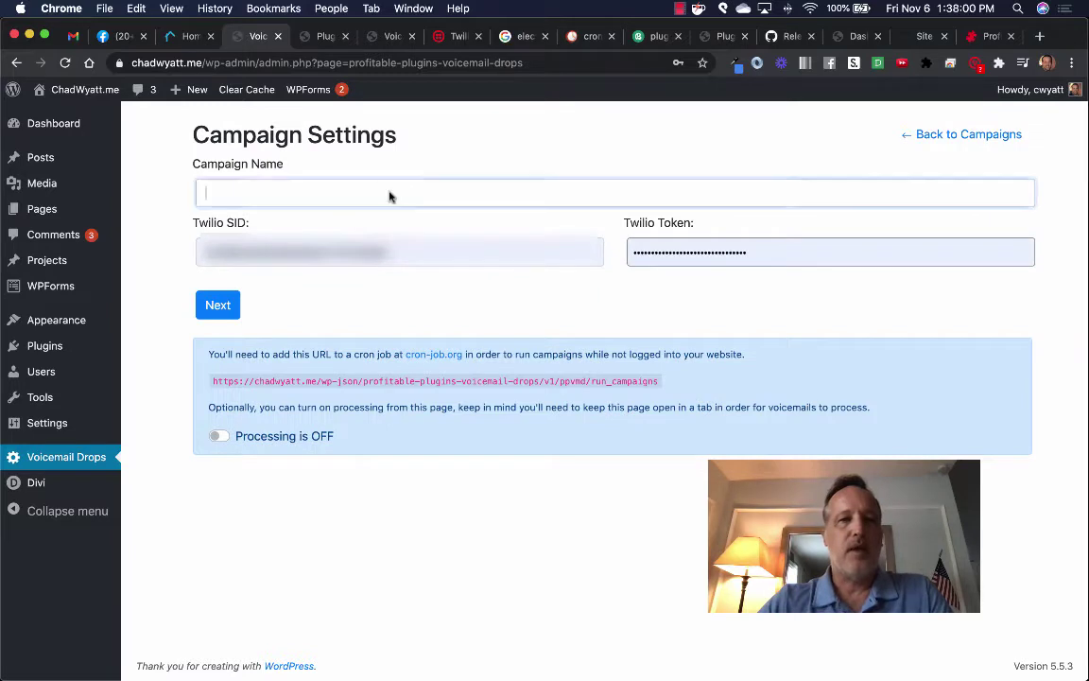
type("Test 004")
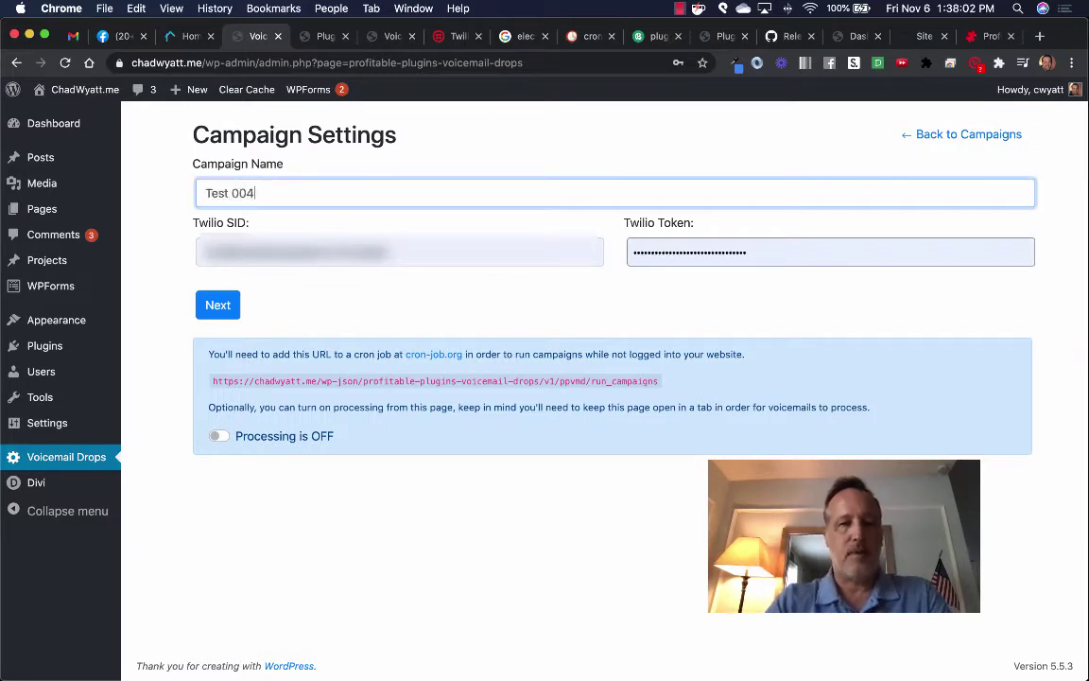
key("Tab")
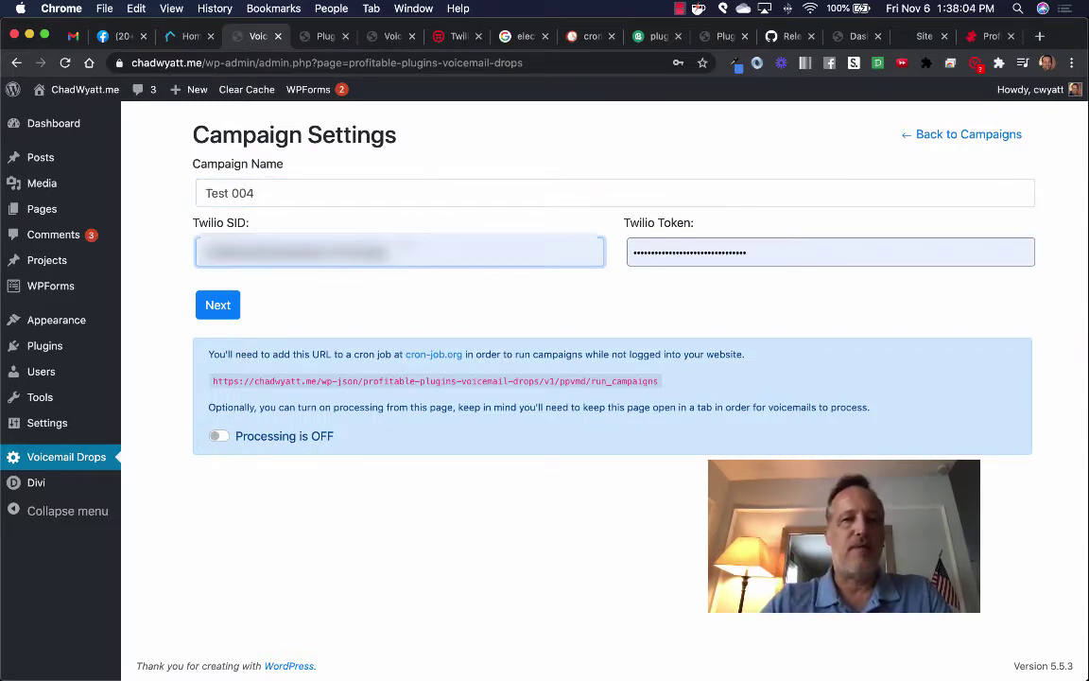
left_click(457, 36)
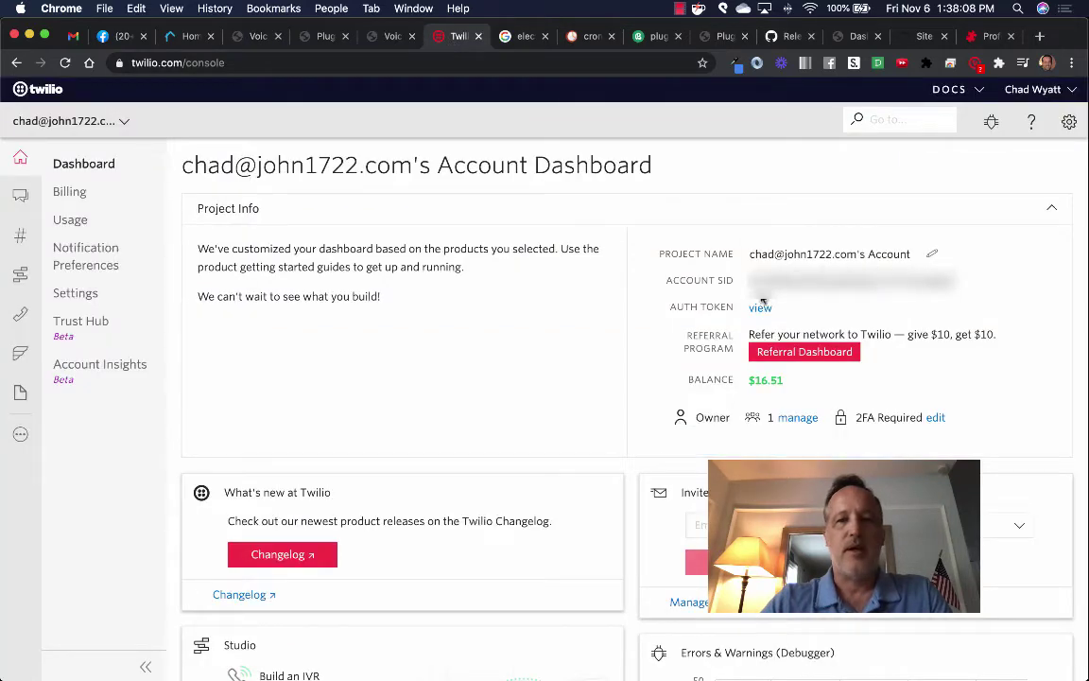
left_click(257, 38)
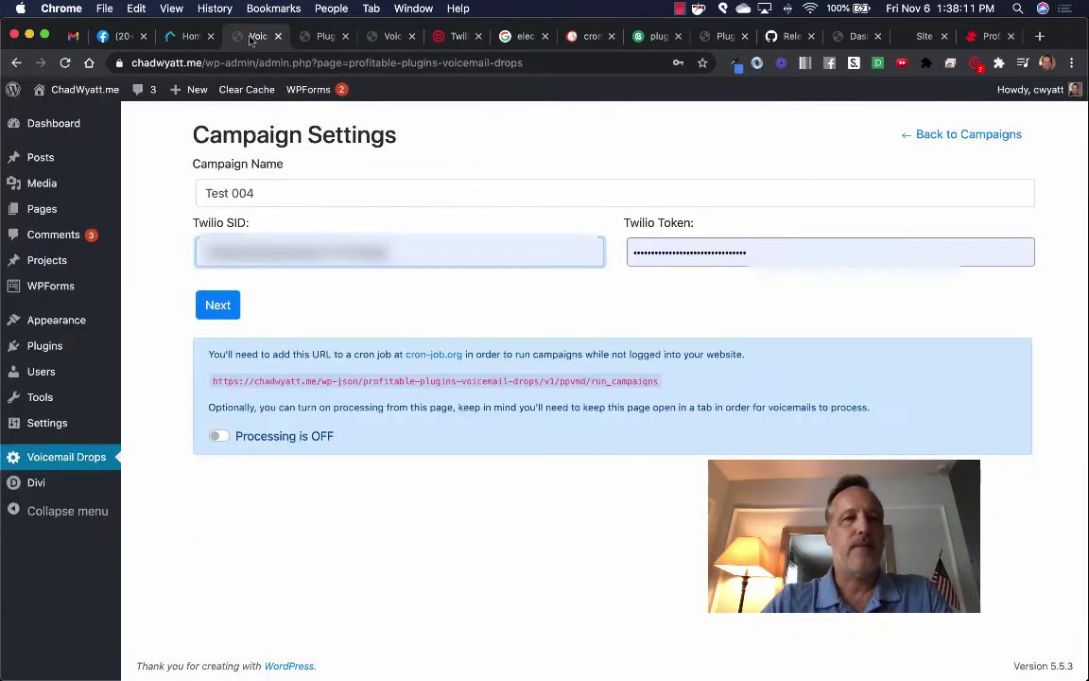
left_click(223, 306)
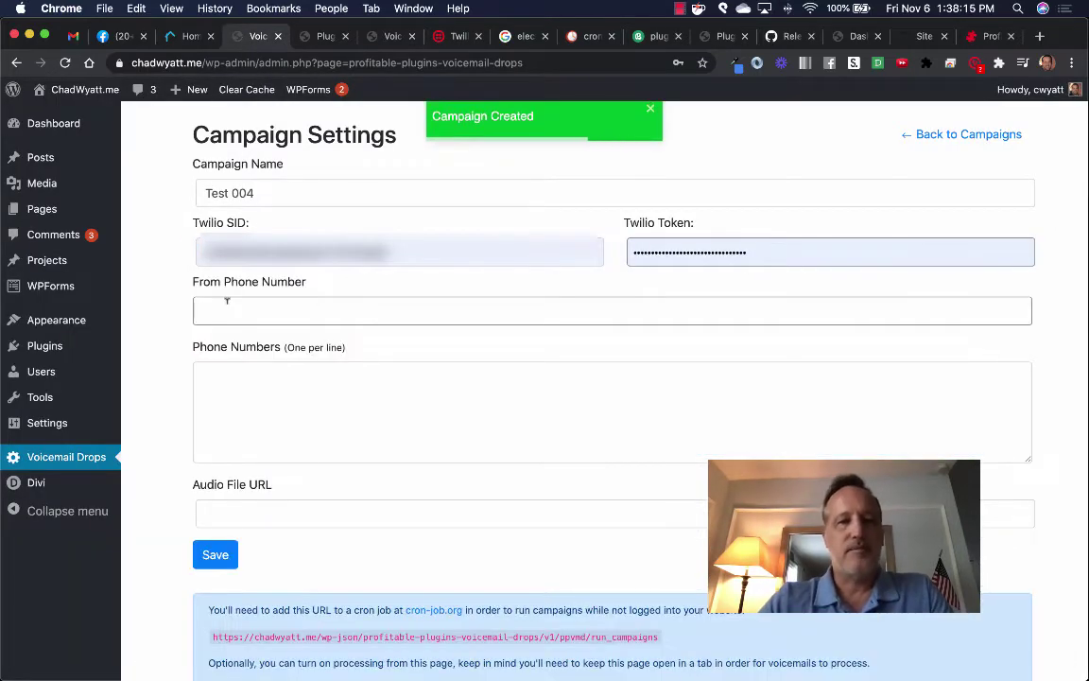
- Choose an account number as sender and enter the recipient phone numbers, one per line
left_click(226, 311)
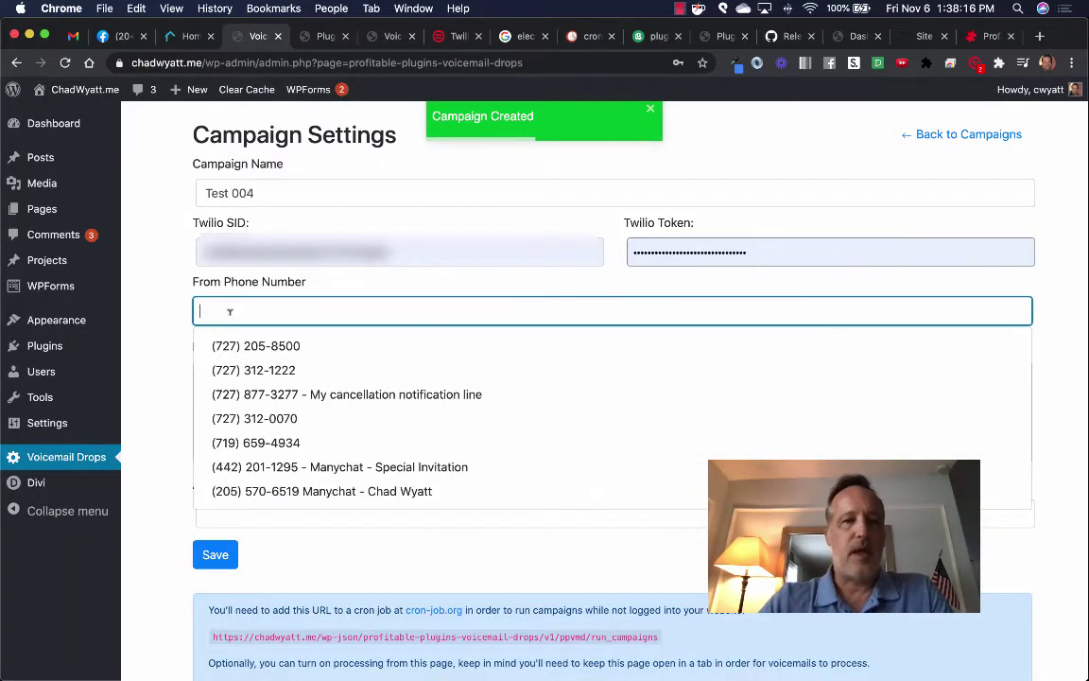
left_click(273, 412)
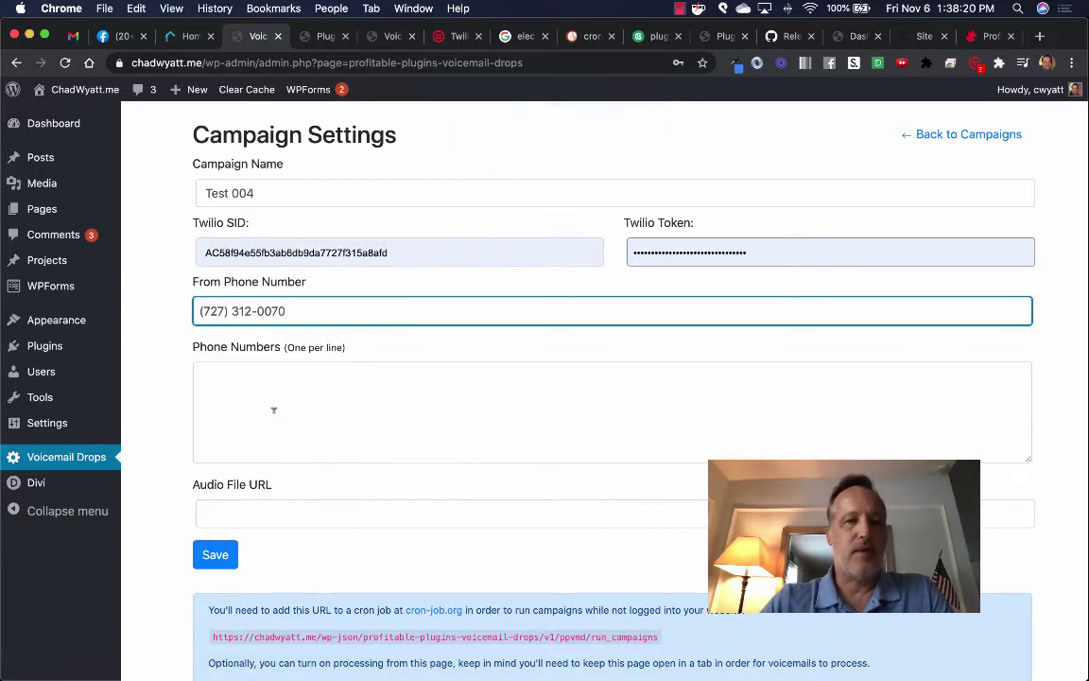
left_click(263, 378)
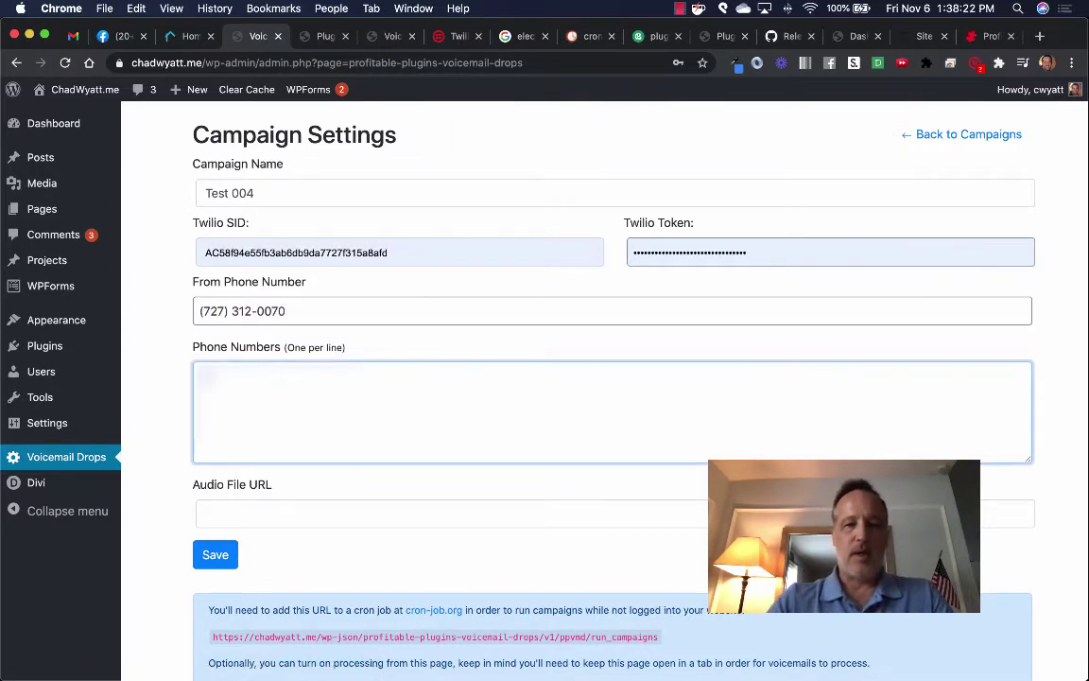
type("7275551234")
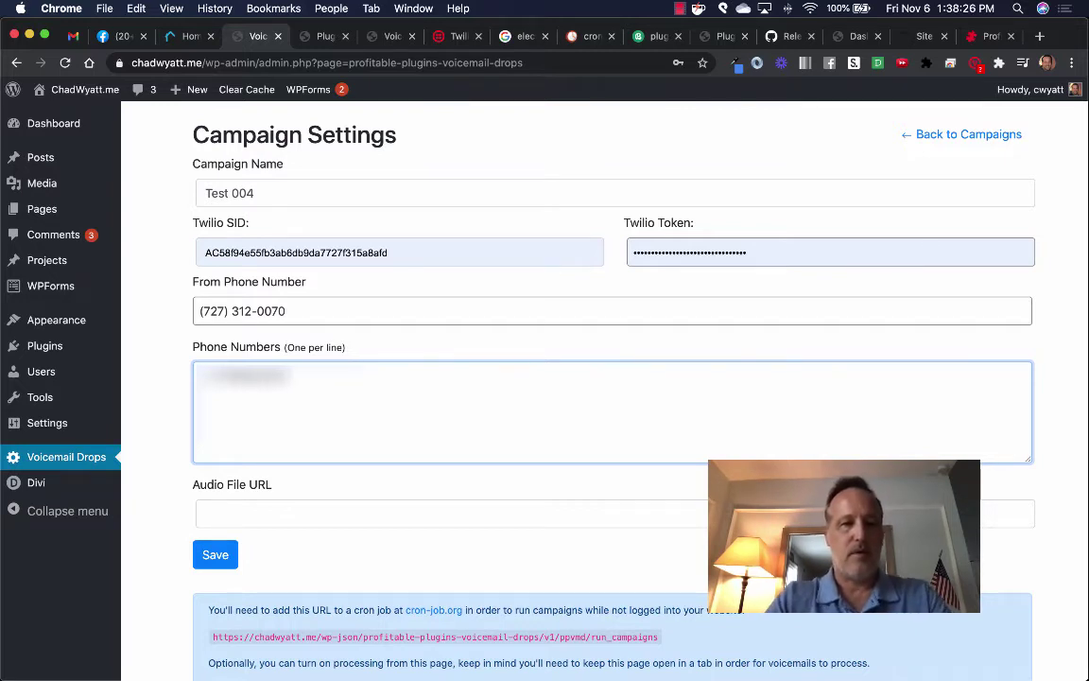
type("55")
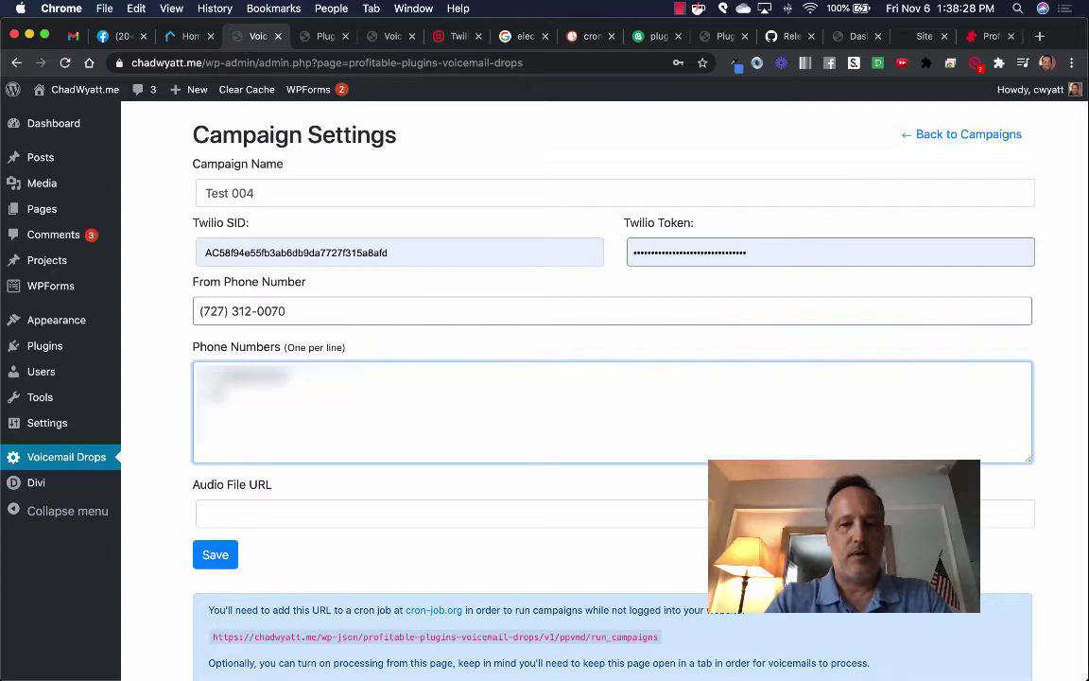
type("51234567")
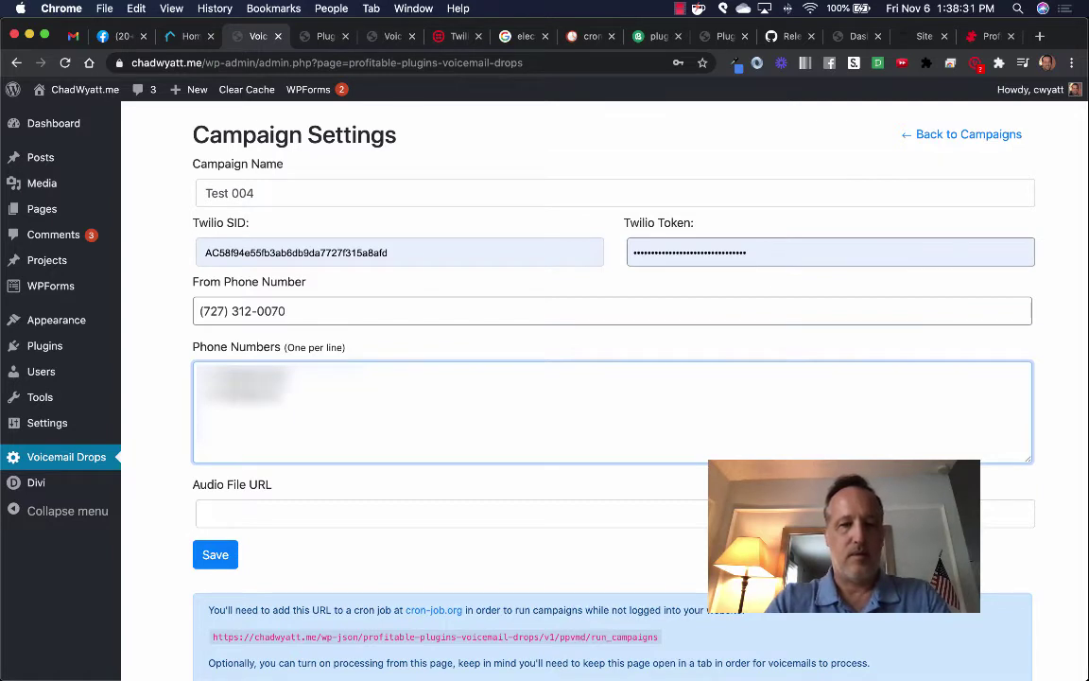
left_click(251, 514)
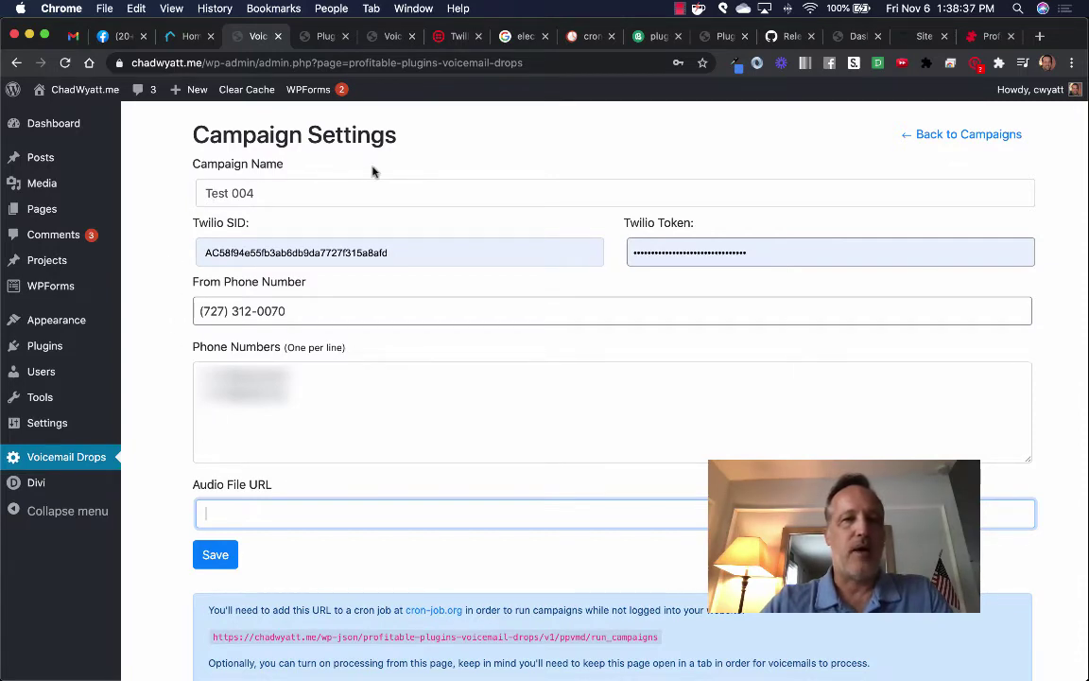
- Copy the voicemail.mp3 public URL from Twilio's Assets (Classic) list
left_click(456, 36)
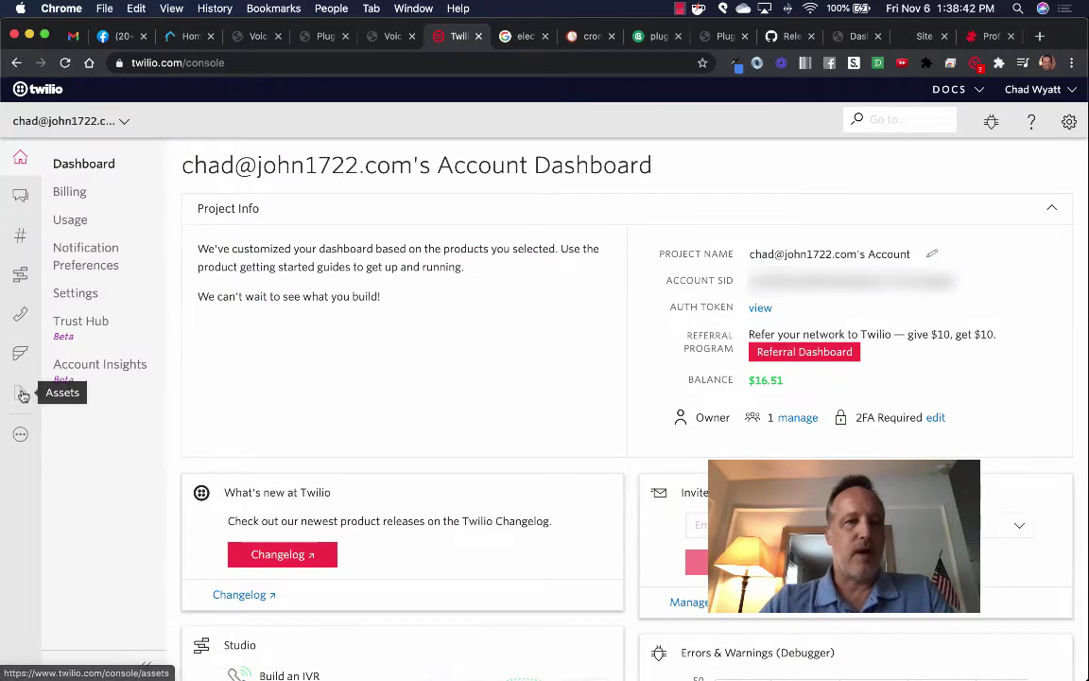
left_click(24, 437)
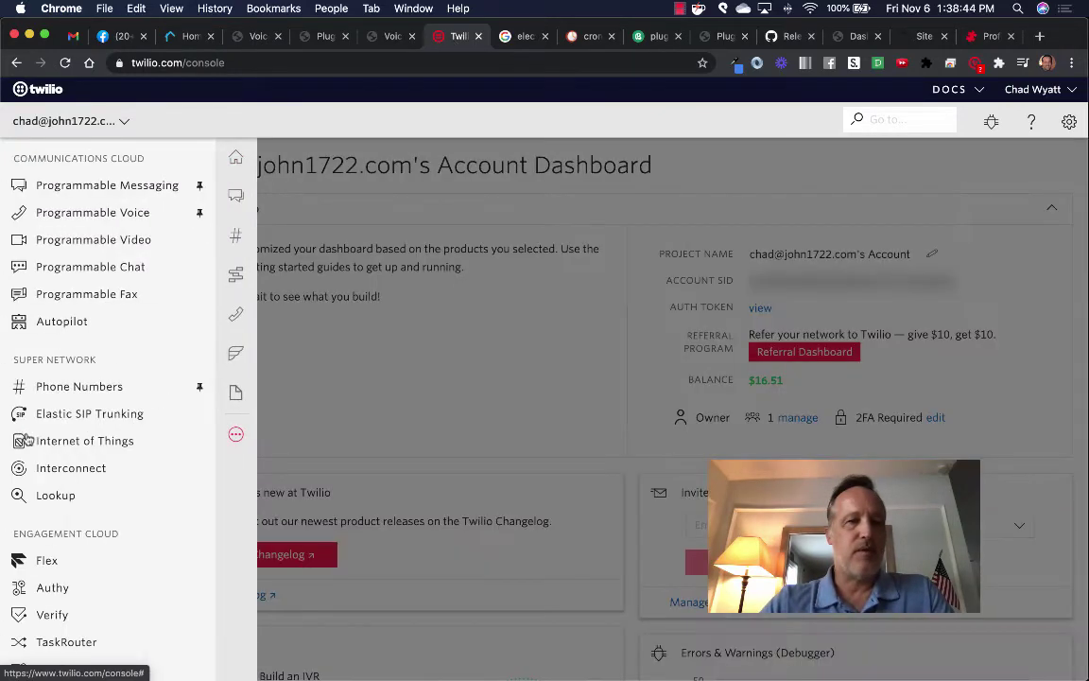
scroll(81, 479, "down", 5)
scroll(80, 479, "down", 3)
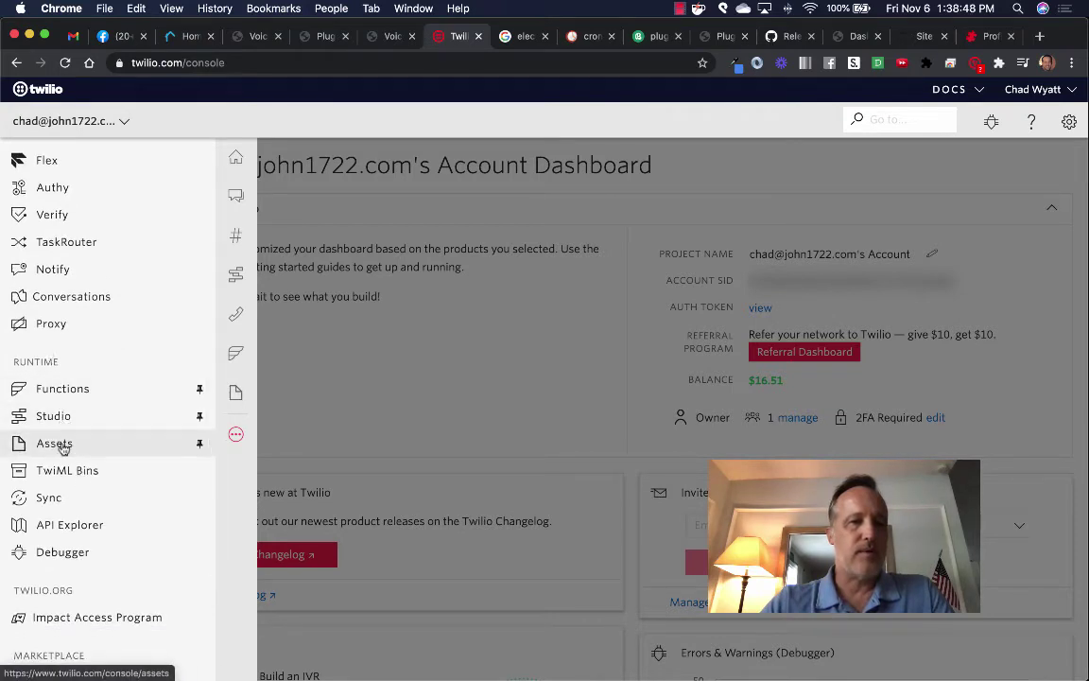
left_click(62, 446)
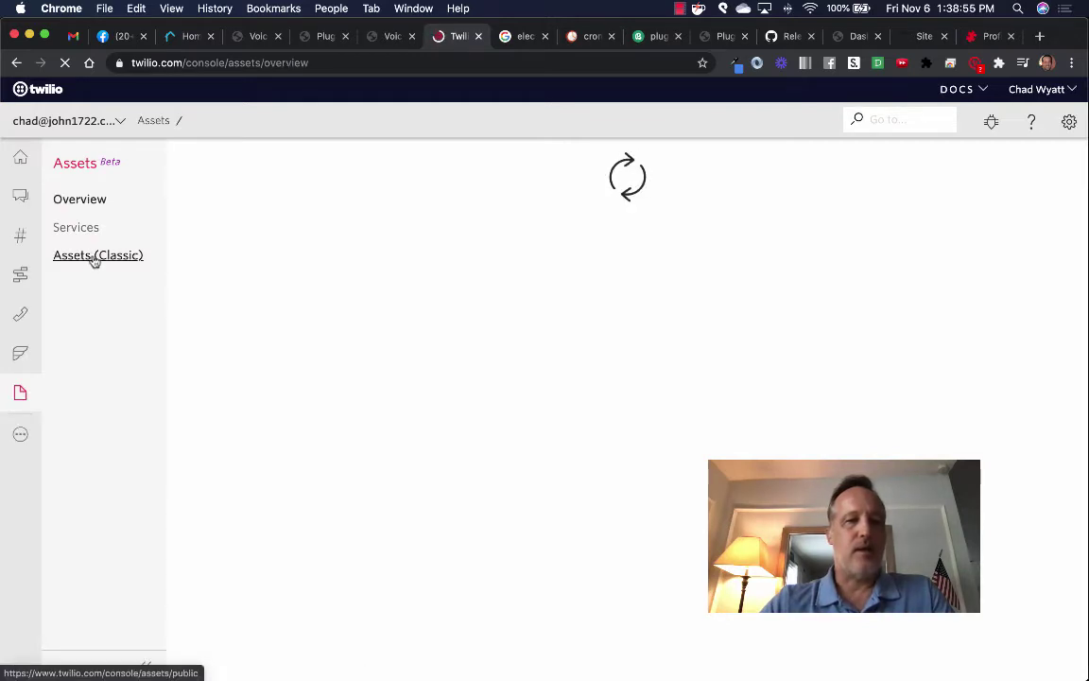
left_click(94, 257)
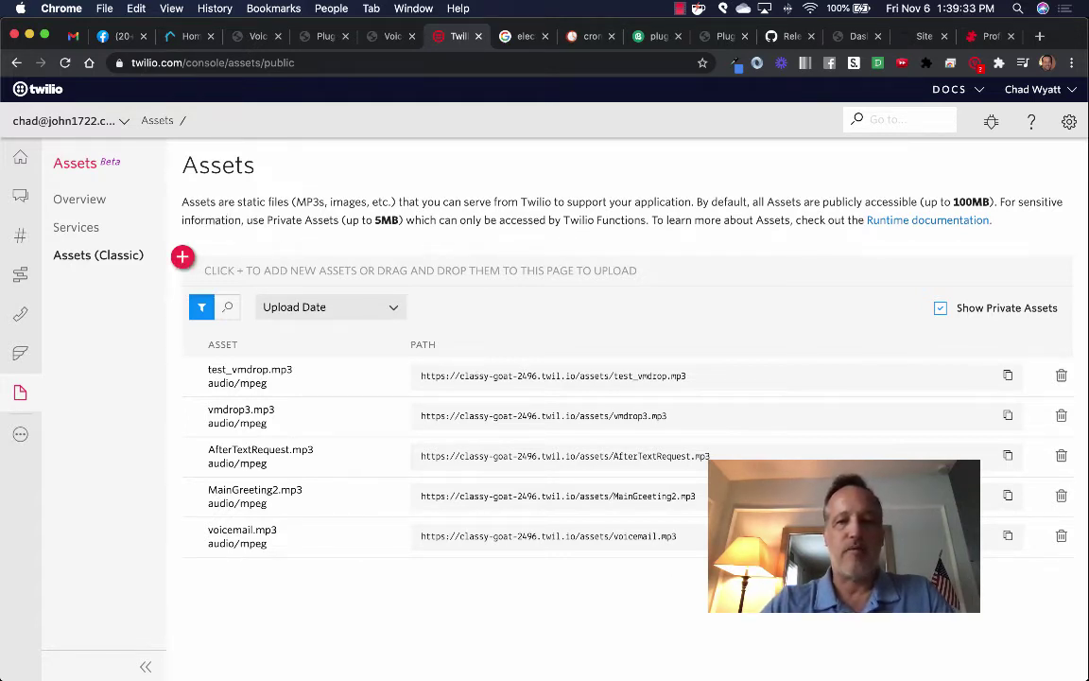
left_click(1007, 537)
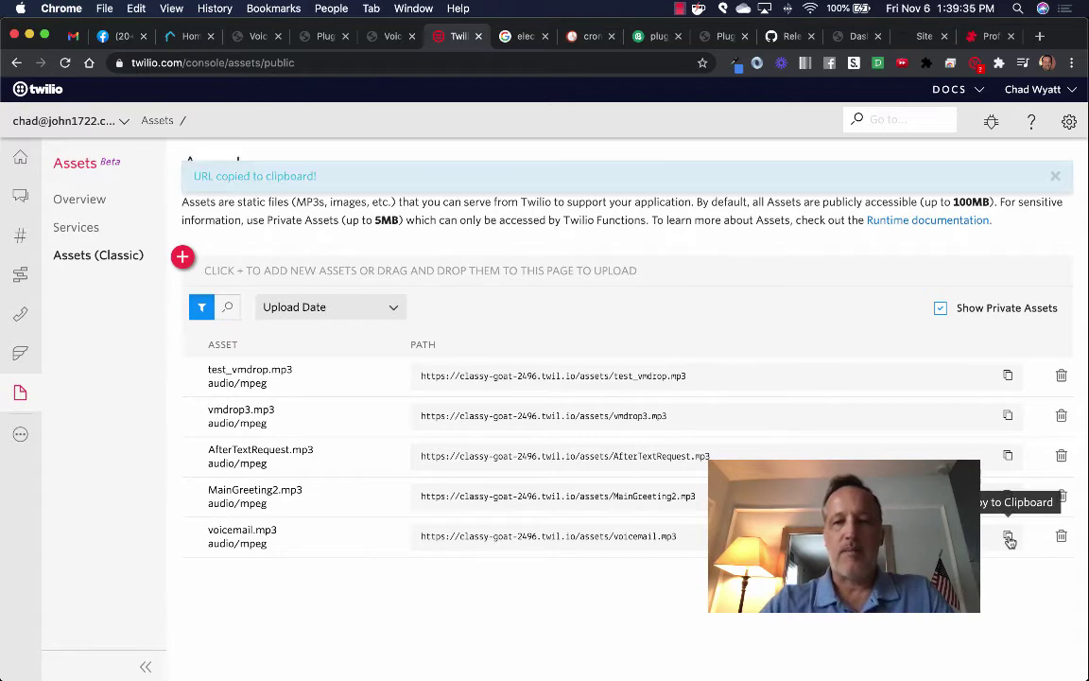
left_click(252, 35)
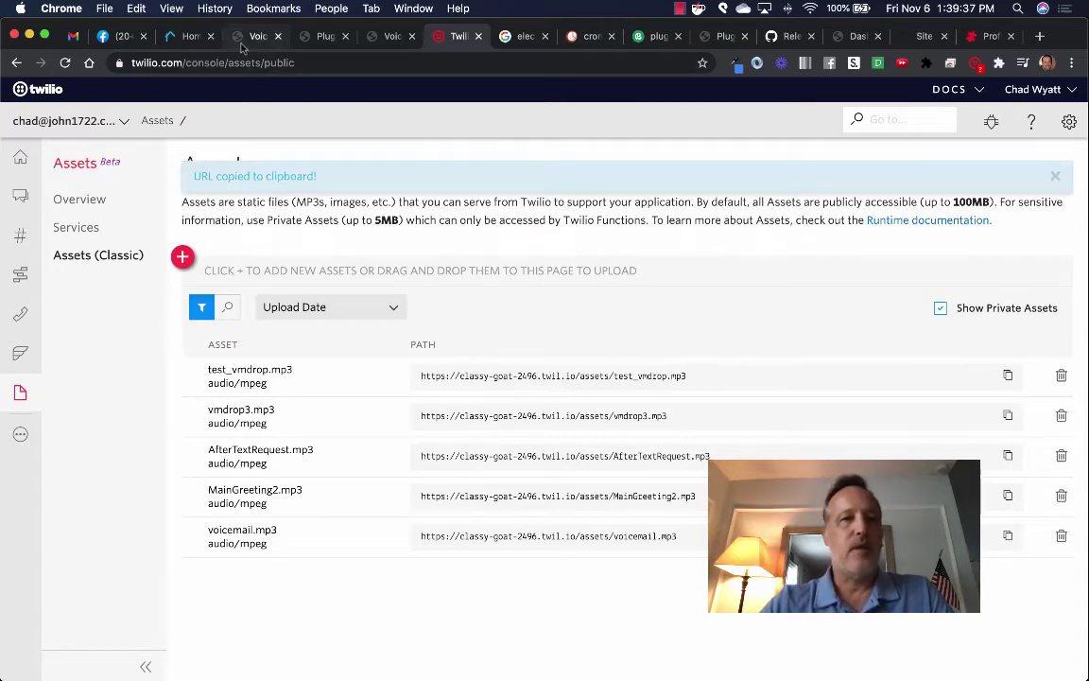
- Paste the voicemail.mp3 URL as the Audio File URL, save Test 004, and return to the campaigns list
key("super+v")
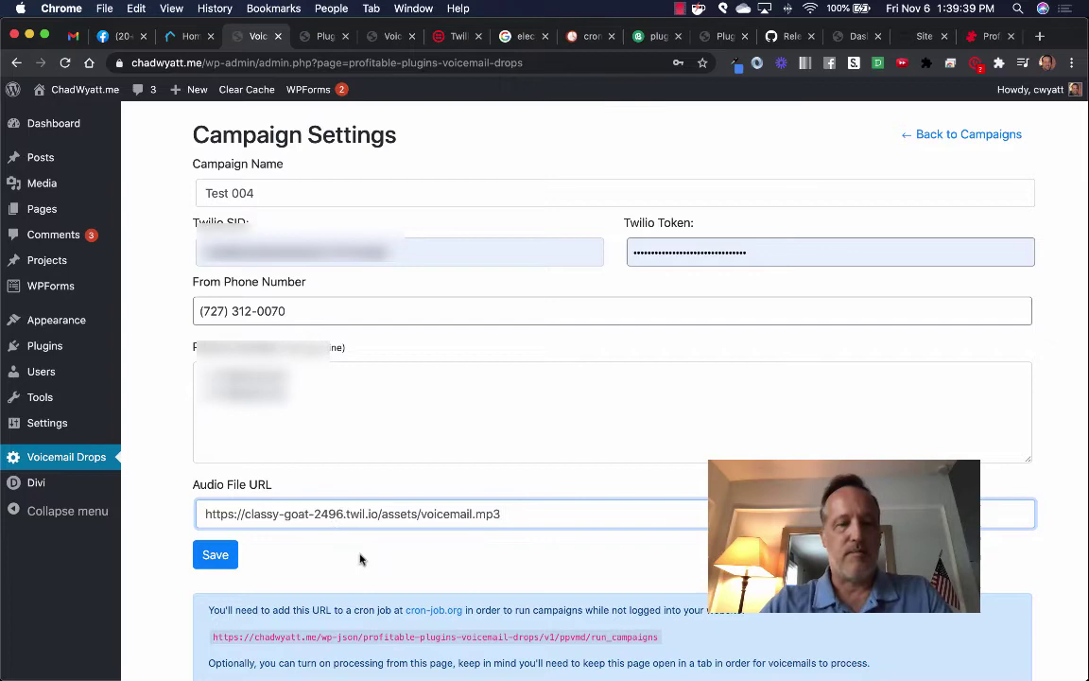
scroll(356, 562, "down", 1)
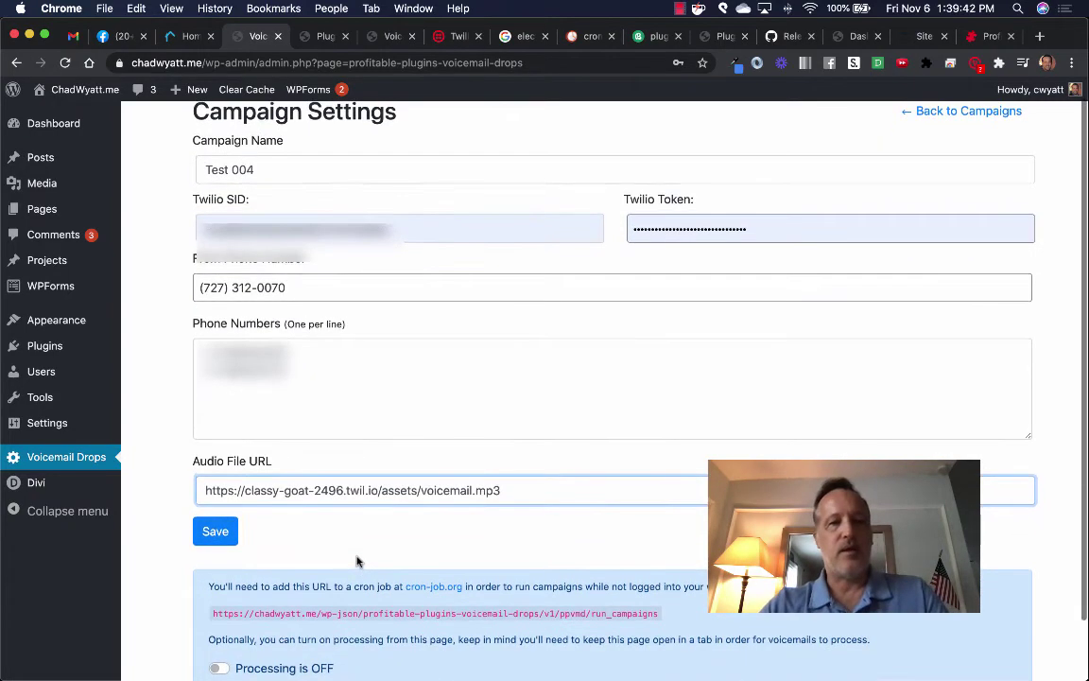
left_click(217, 531)
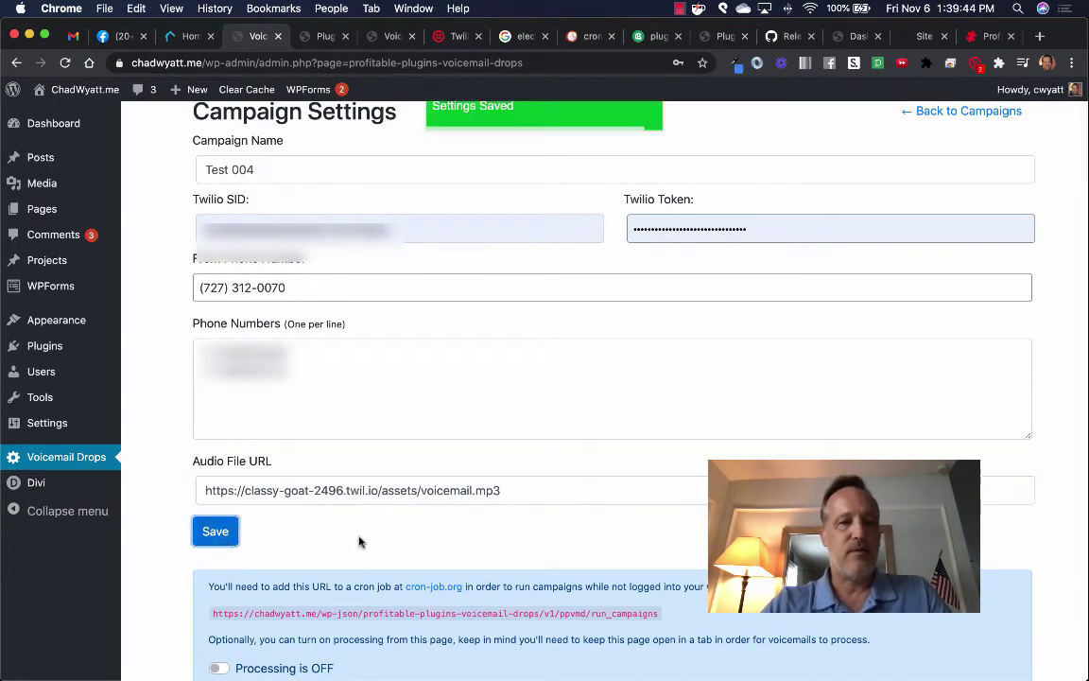
scroll(401, 536, "up", 1)
scroll(401, 536, "down", 2)
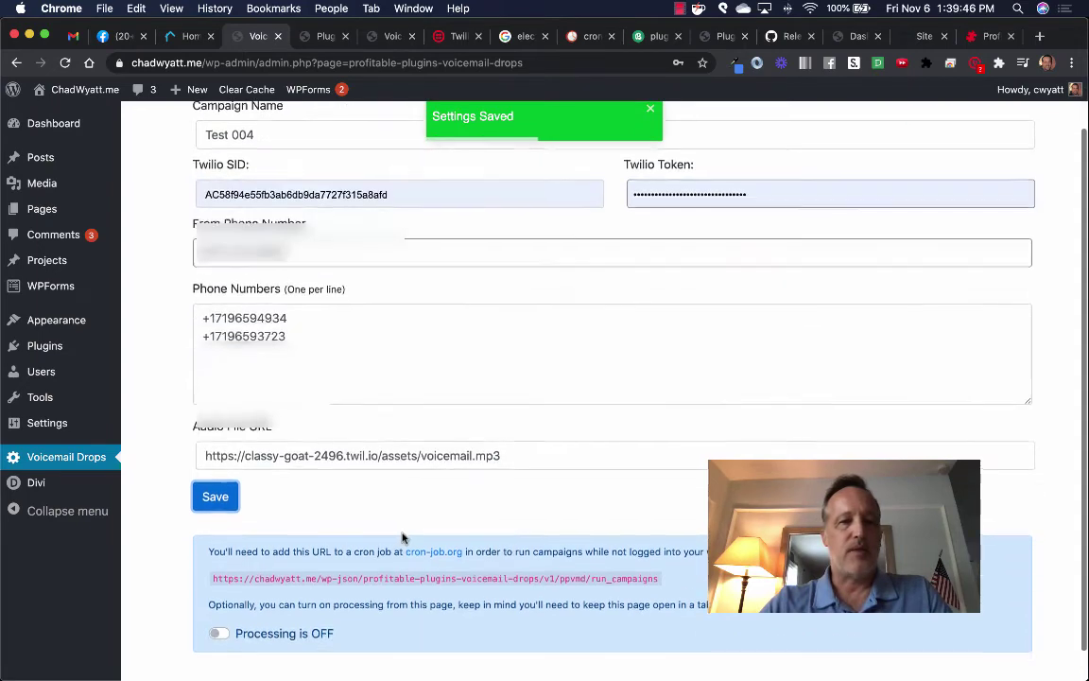
scroll(401, 536, "up", 3)
left_click(927, 138)
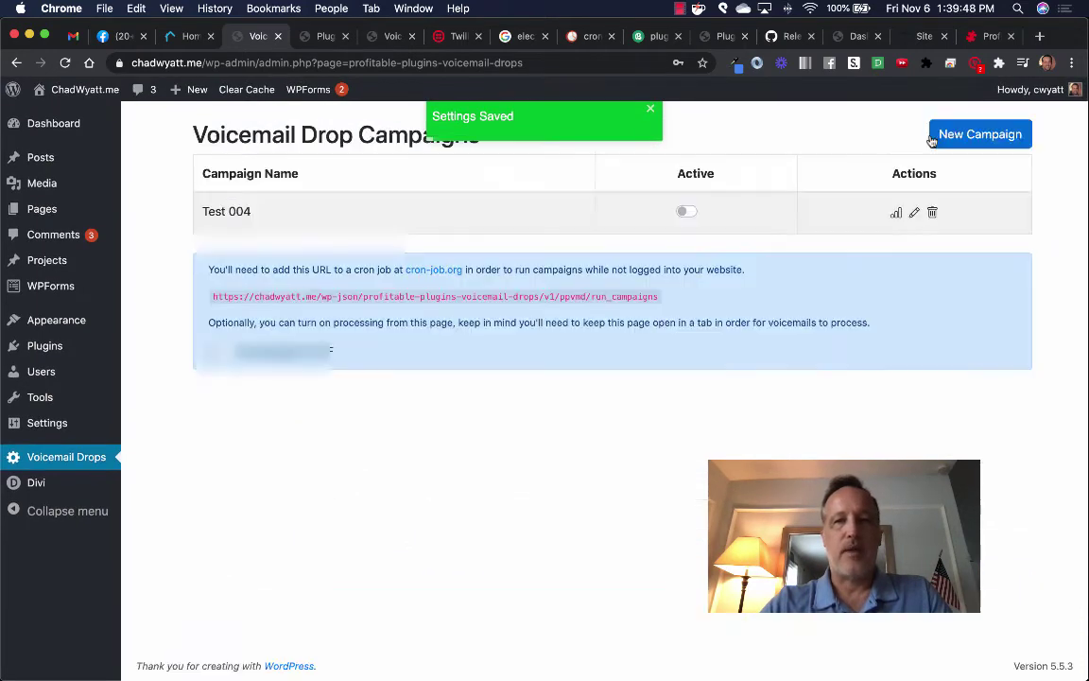
- Switch the Test 004 campaign to Active and select the cron job URL
left_click(686, 212)
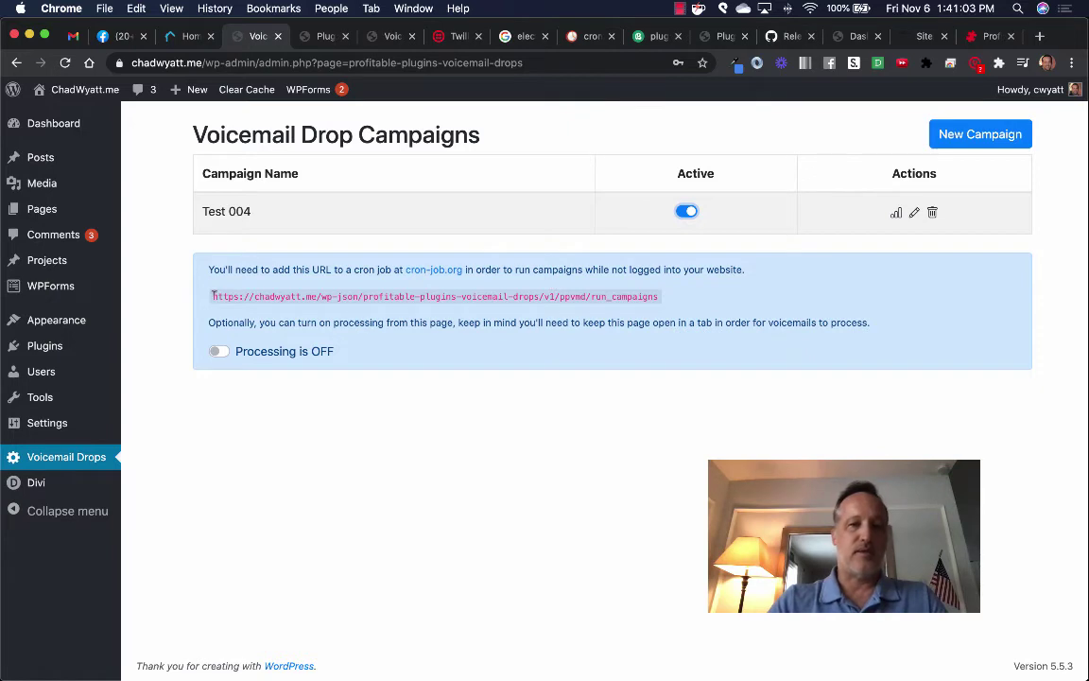
left_click_drag(213, 296, 651, 306)
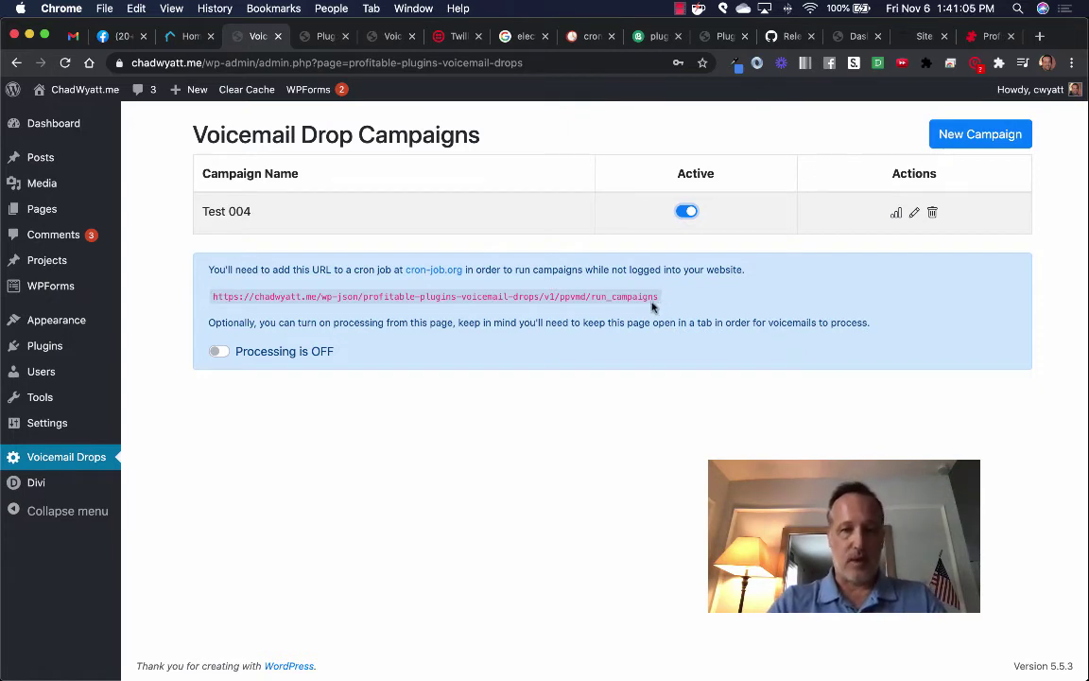
- Turn processing on, then check Test 004's phone records for call statuses such as no-answer
left_click(221, 351)
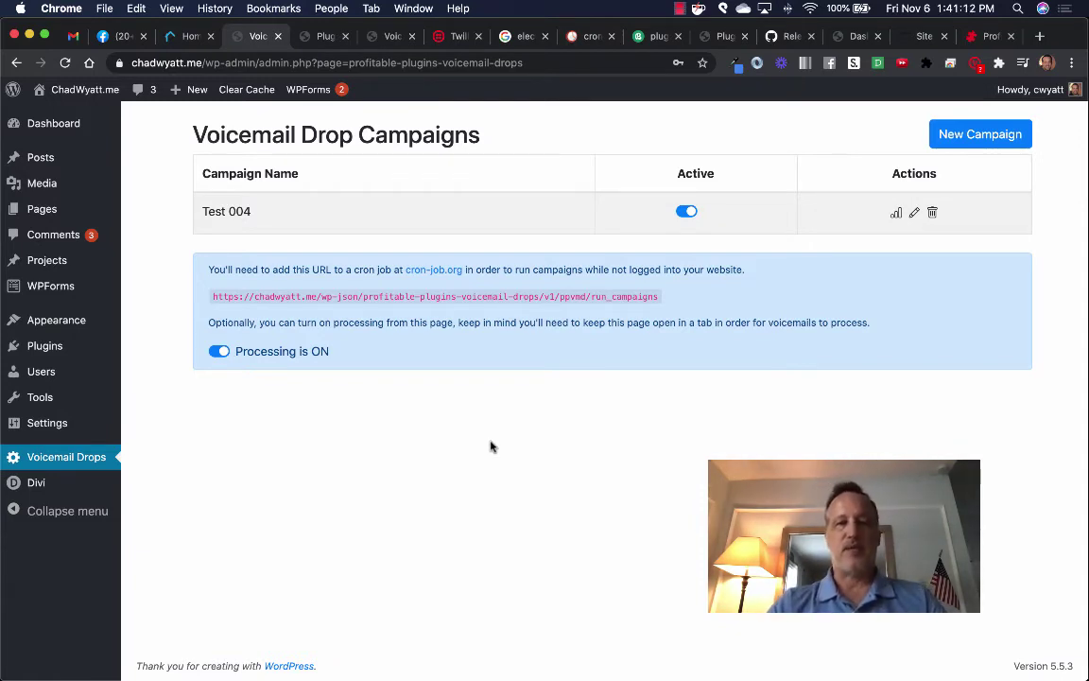
left_click(897, 214)
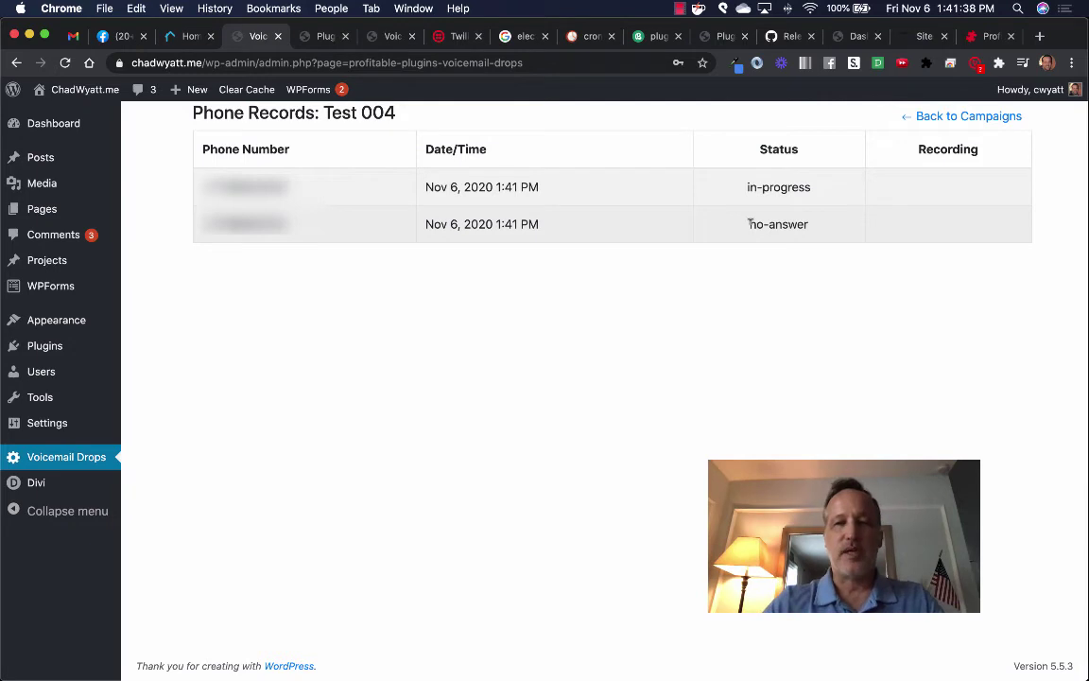
left_click_drag(748, 222, 817, 228)
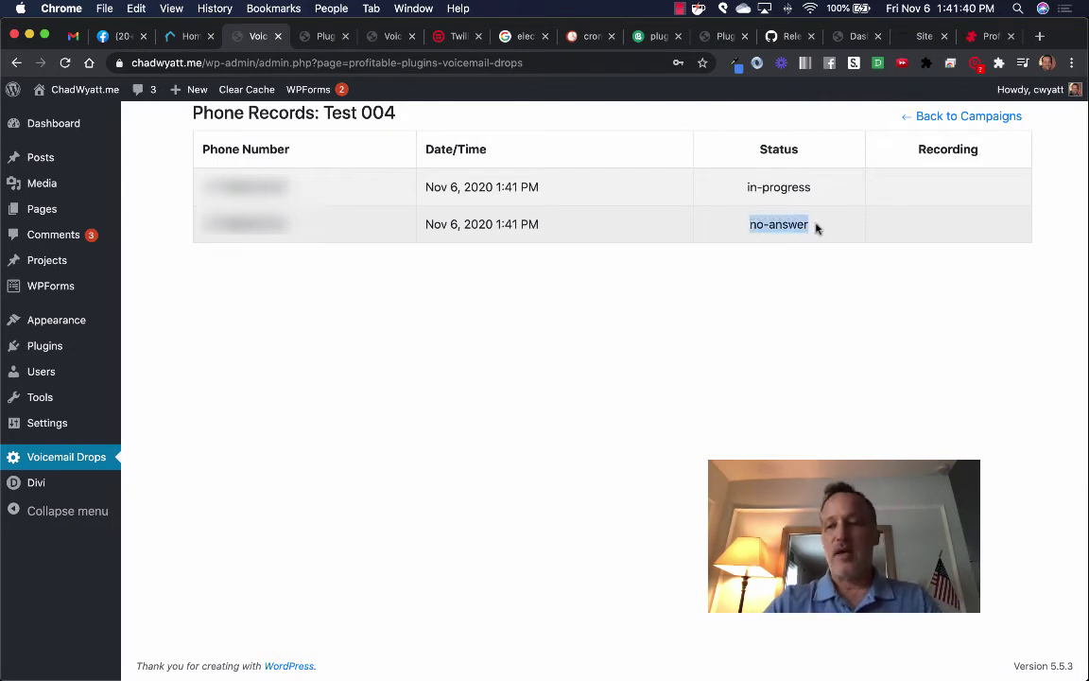
left_click(939, 117)
left_click(894, 213)
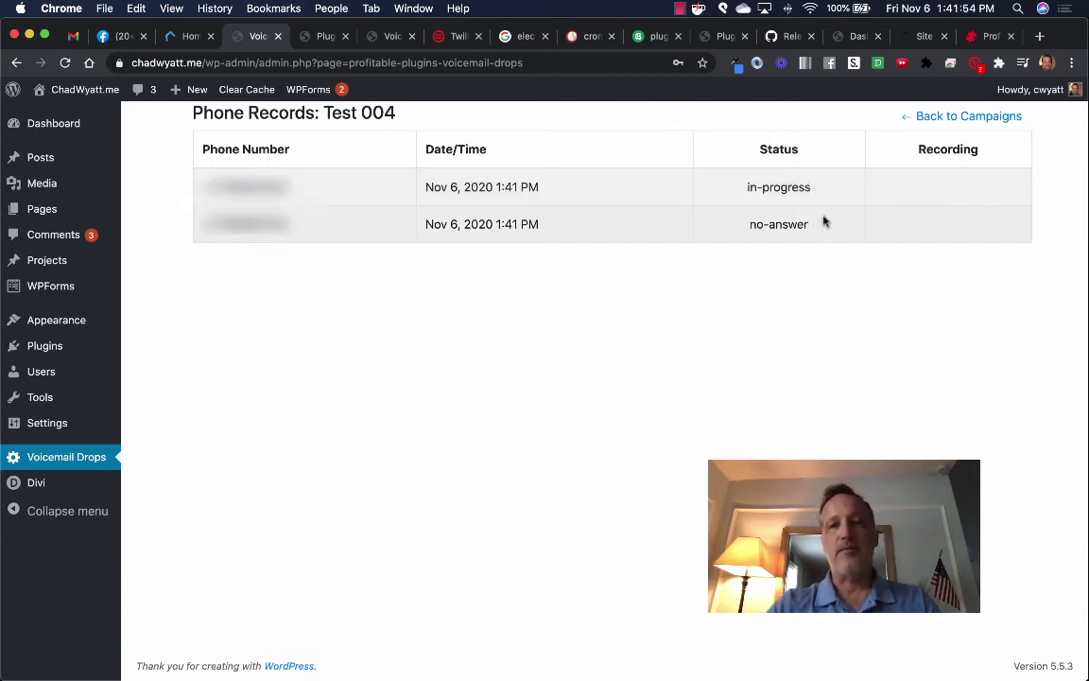
left_click(947, 117)
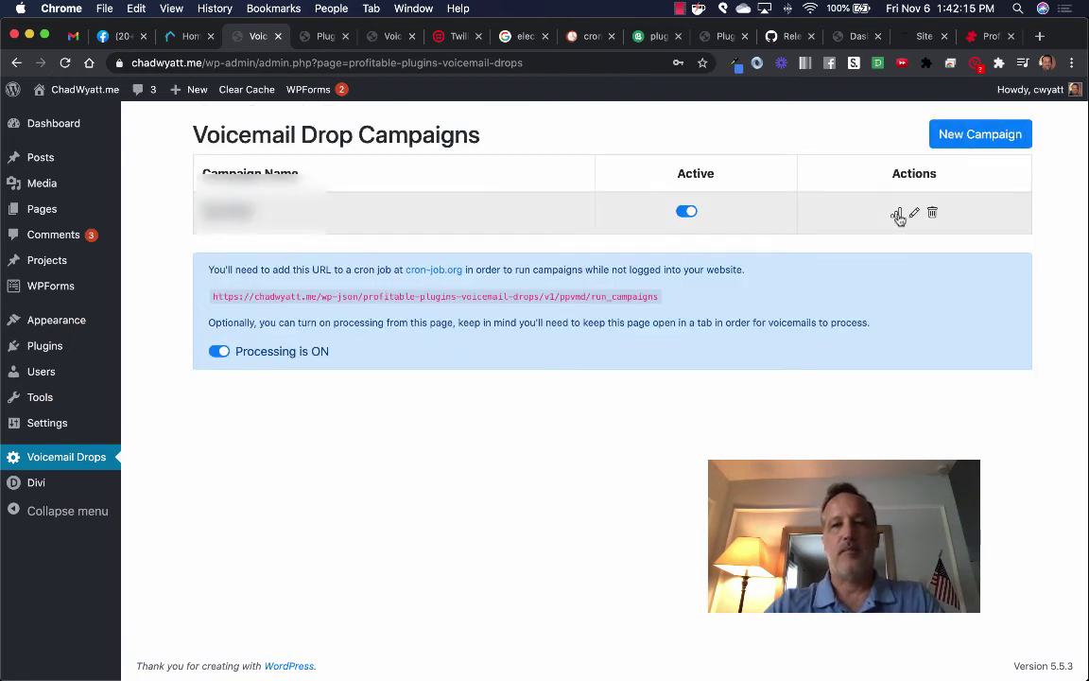
- Open Test 004's phone records to verify both calls completed with about 0:48 recordings
left_click(897, 214)
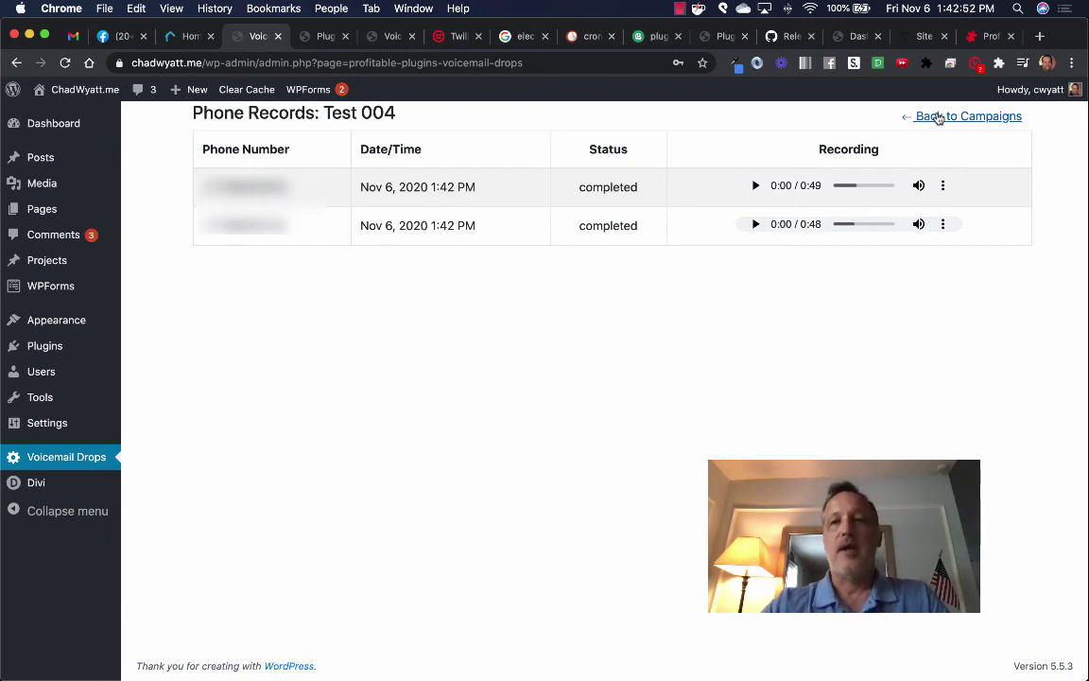
left_click(937, 117)
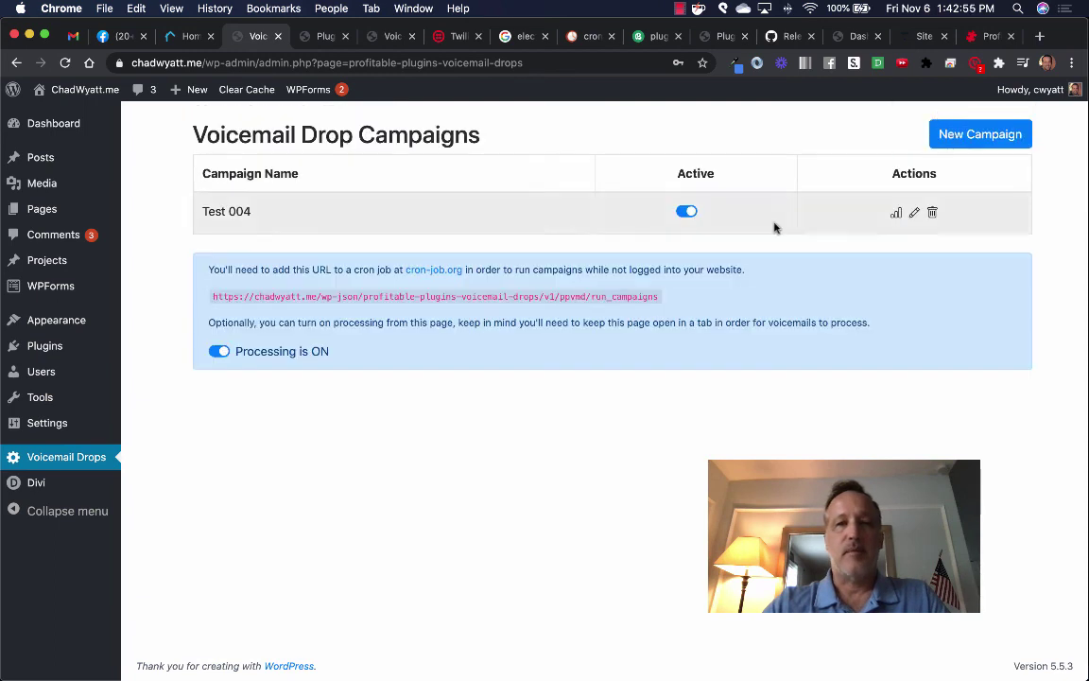